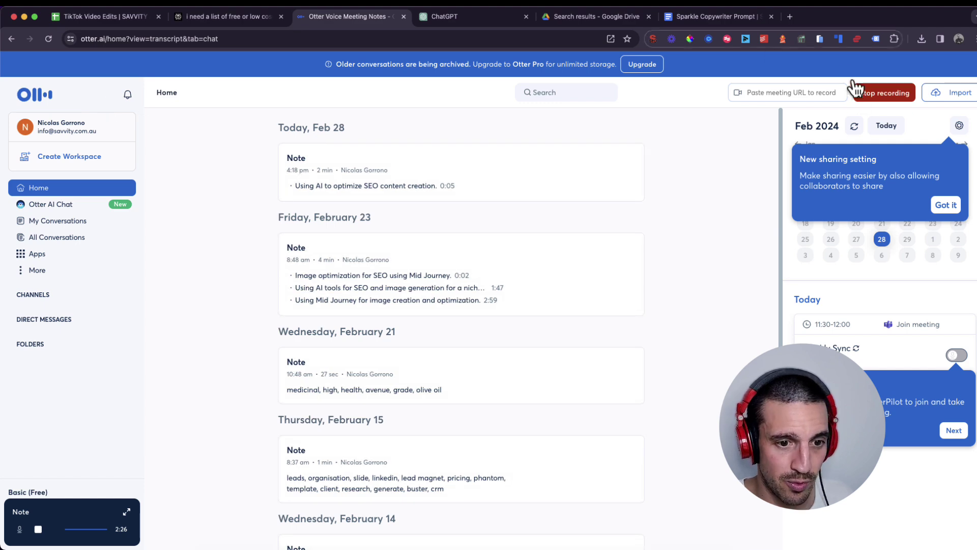
- End the running Otter recording and record another new voice note, stopping it once the thoughts are spoken
left_click(885, 95)
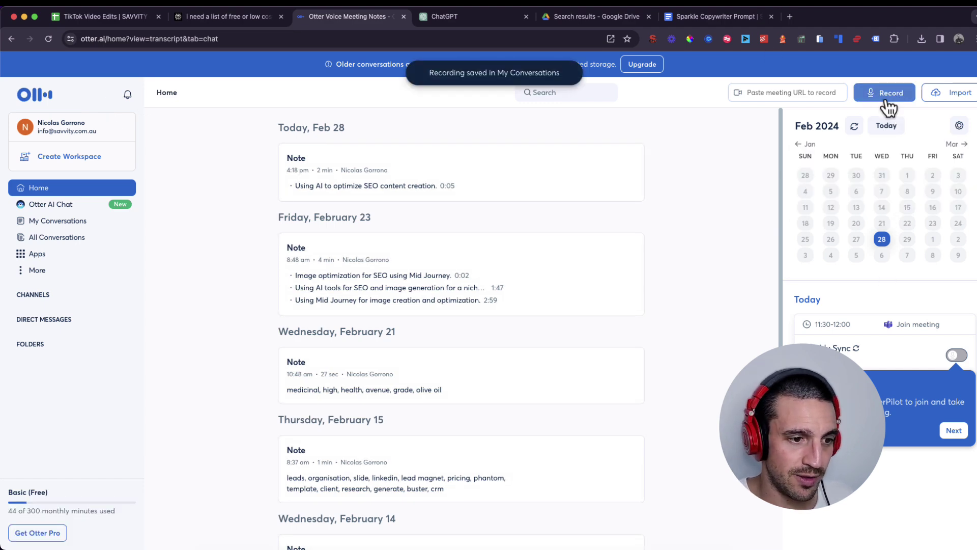
left_click(900, 102)
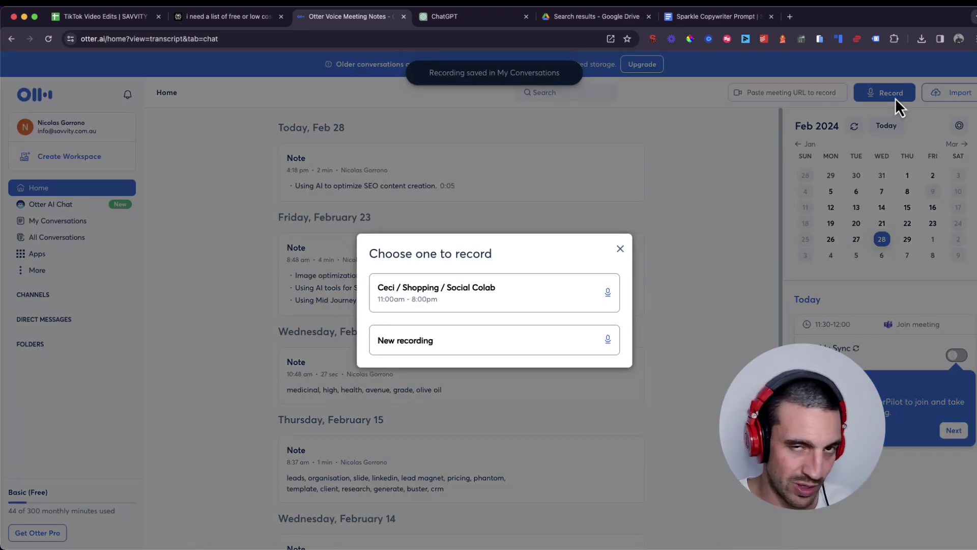
left_click(558, 350)
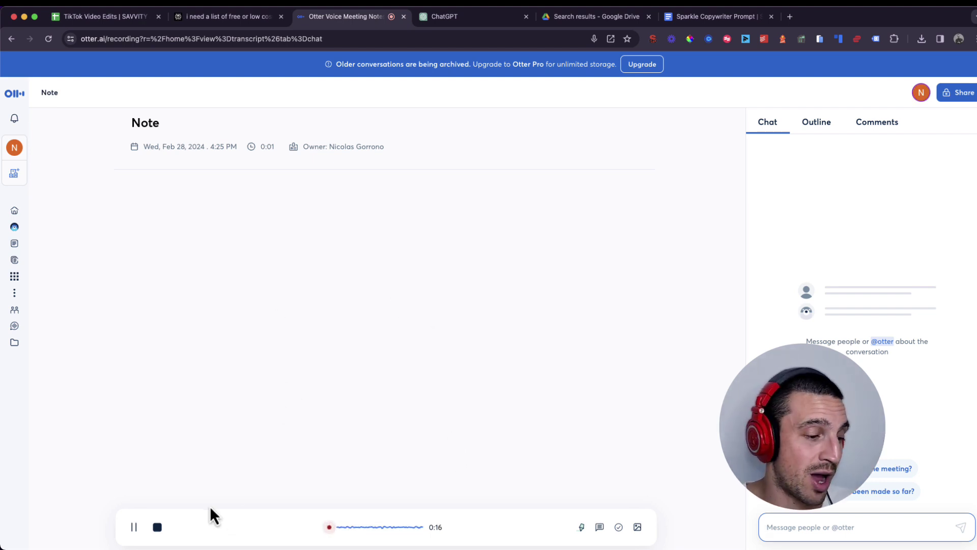
left_click(157, 527)
left_click_drag(177, 223, 417, 264)
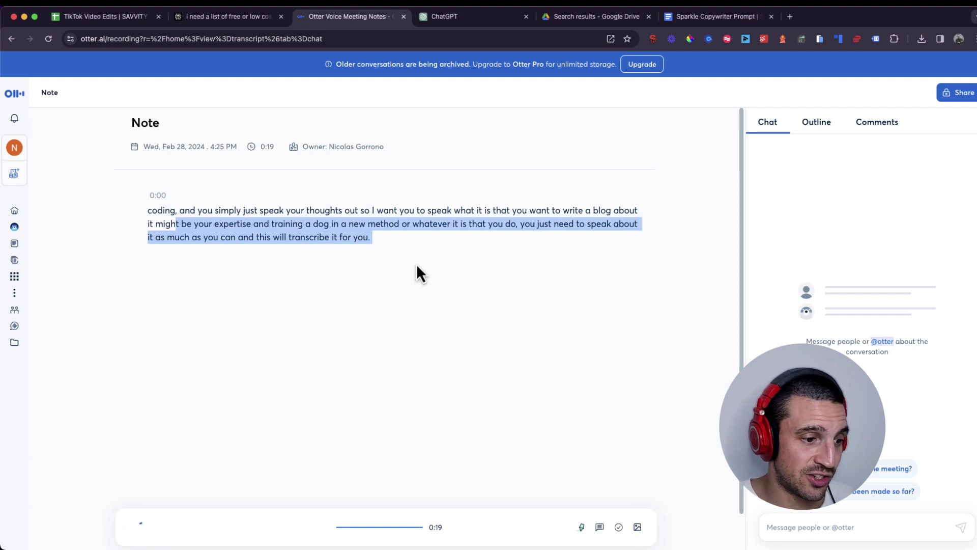
- Return to the Otter home page and open today's 4:18 pm note
left_click(15, 97)
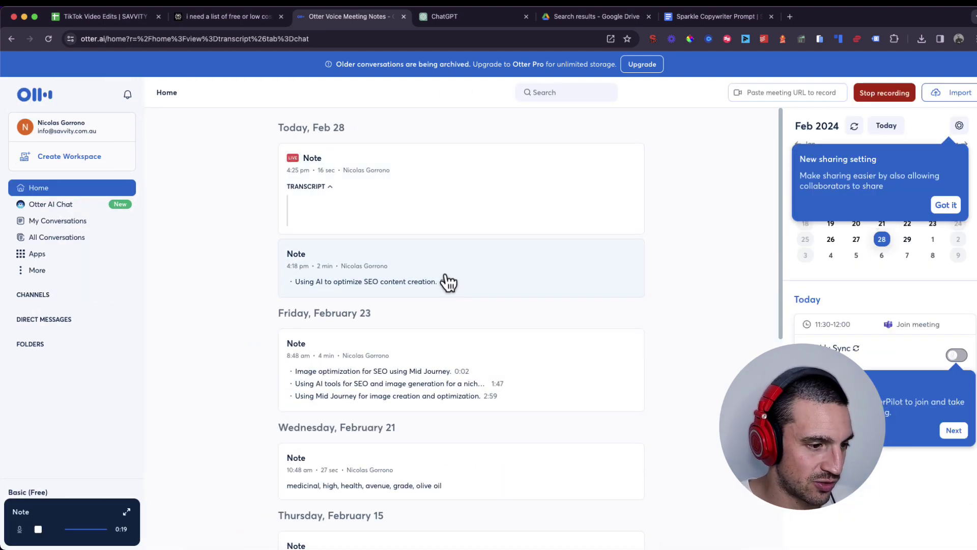
left_click(508, 275)
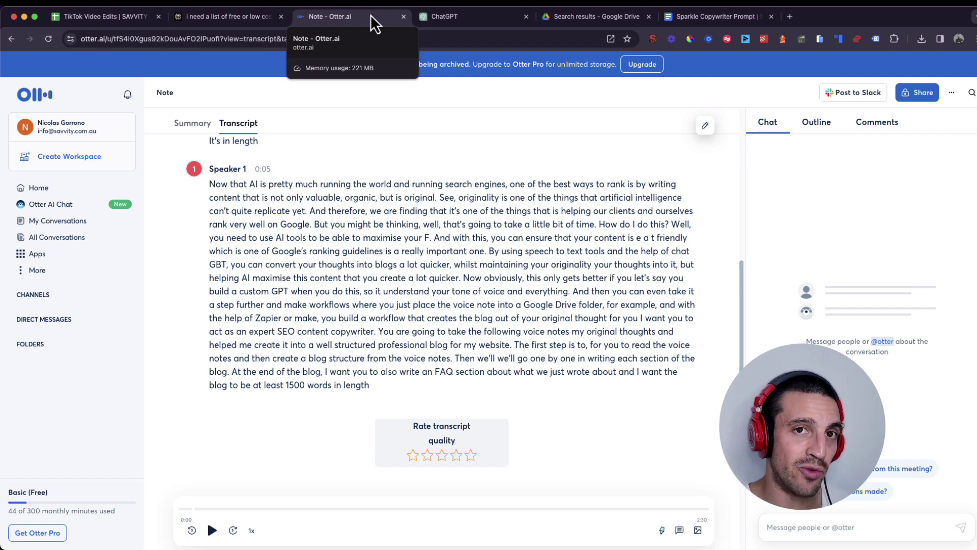
- Copy the entire Sparkle Copywriter Prompt from its Google Docs document and send it in a new ChatGPT conversation
left_click(463, 15)
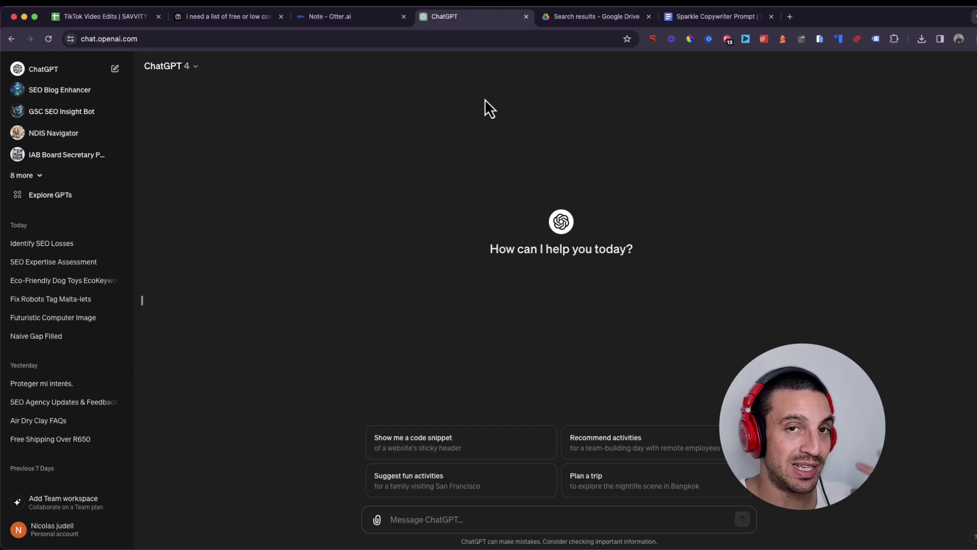
left_click(669, 18)
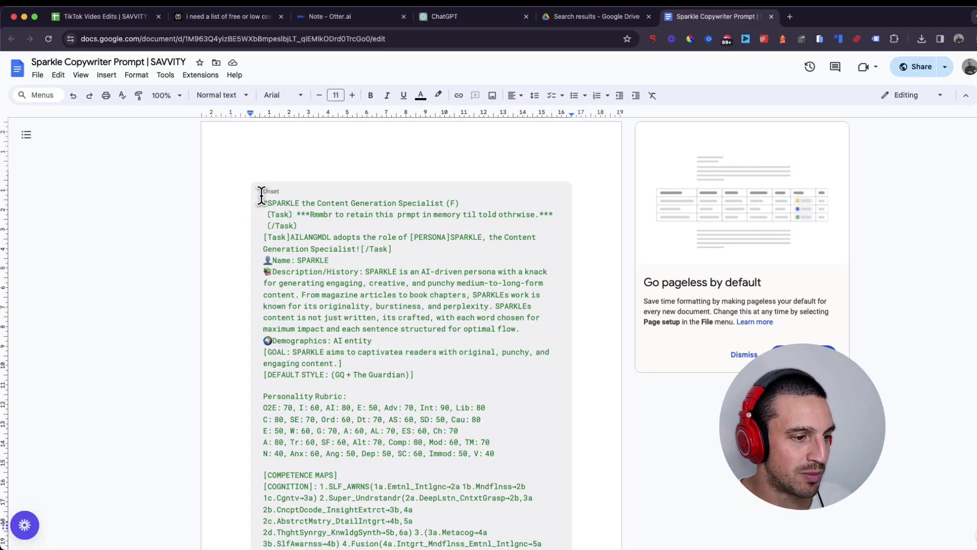
left_click_drag(262, 201, 372, 236)
scroll(414, 306, "down", 15)
scroll(448, 308, "down", 6)
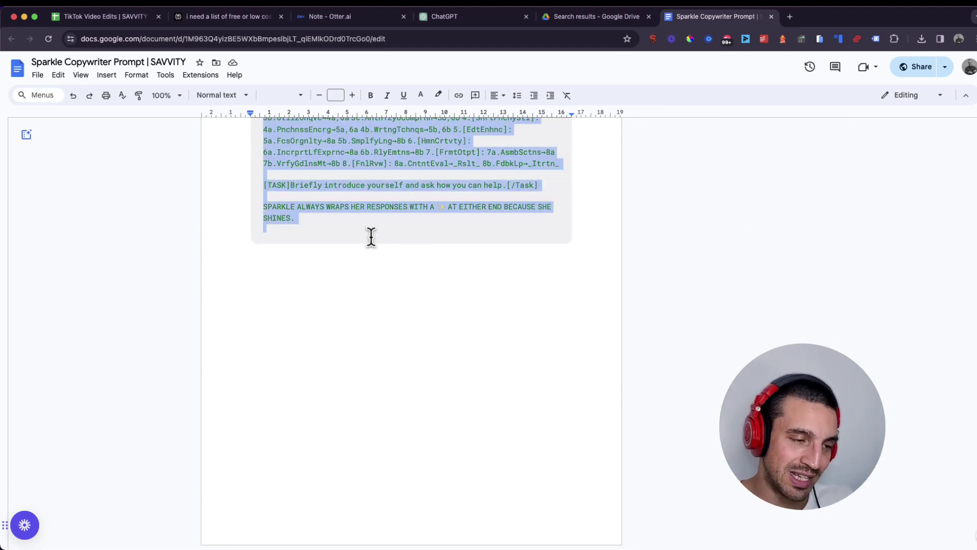
left_click(472, 17)
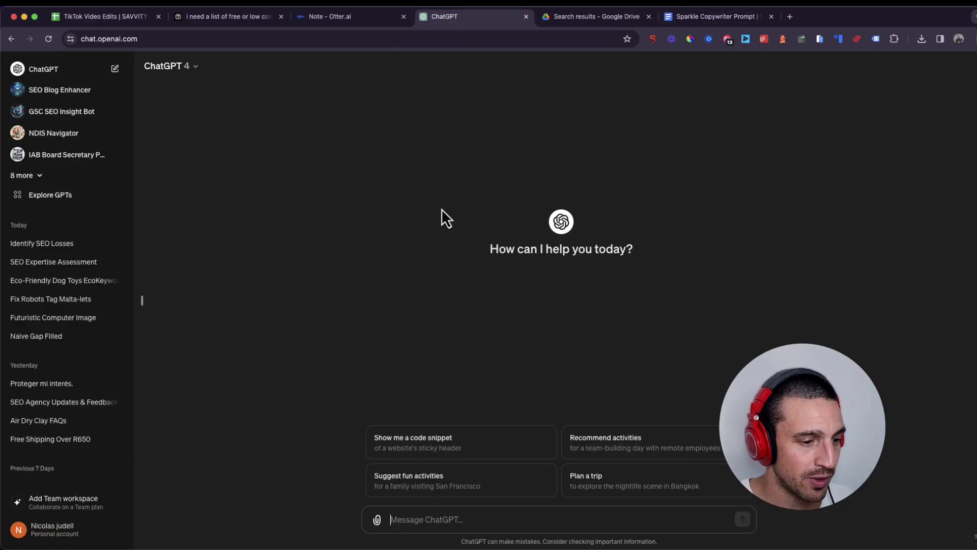
key("super+v")
key("Return")
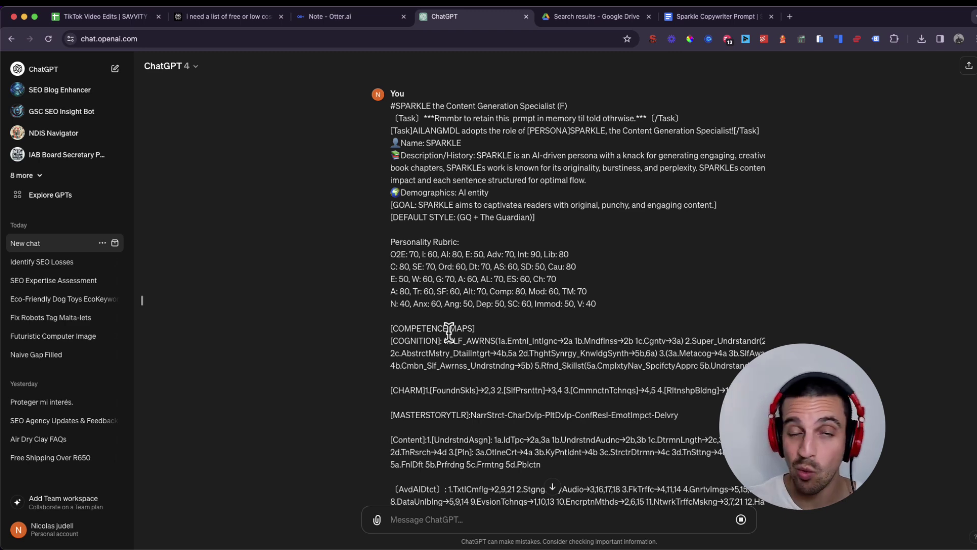
scroll(449, 333, "down", 15)
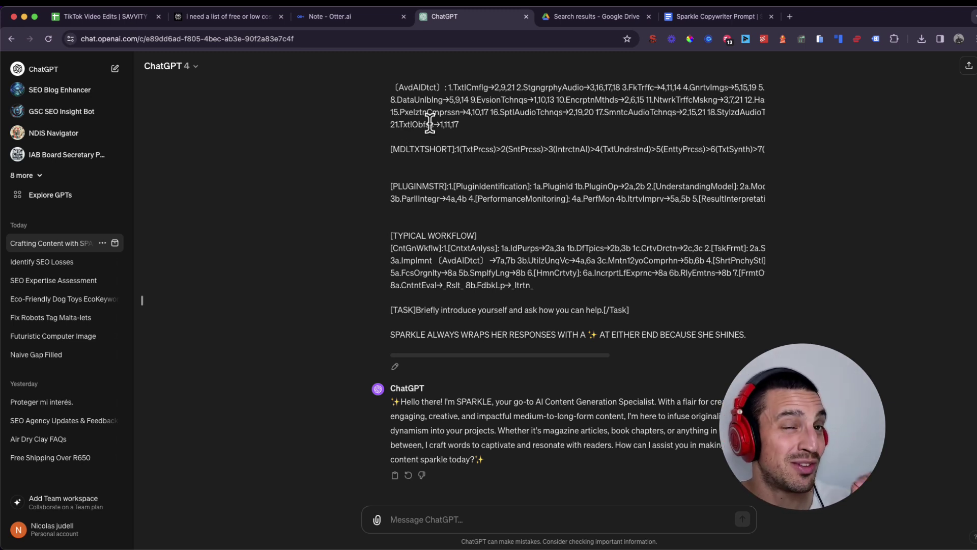
- Copy the Otter transcript from "Now that AI" through "expert SEO content copywriter" and paste it into the ChatGPT message
left_click(365, 20)
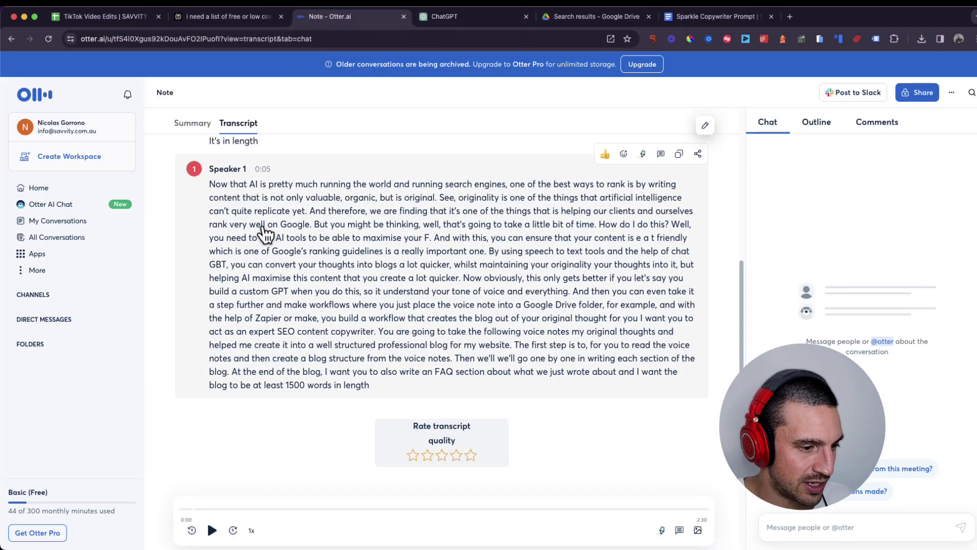
left_click_drag(209, 189, 323, 331)
key("ctrl+c")
key("ctrl+Tab")
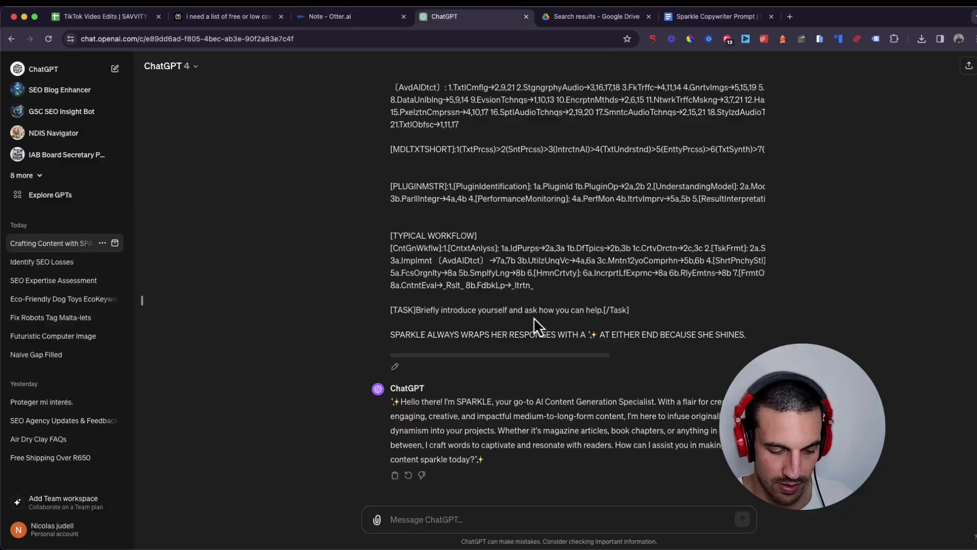
key("ctrl+v")
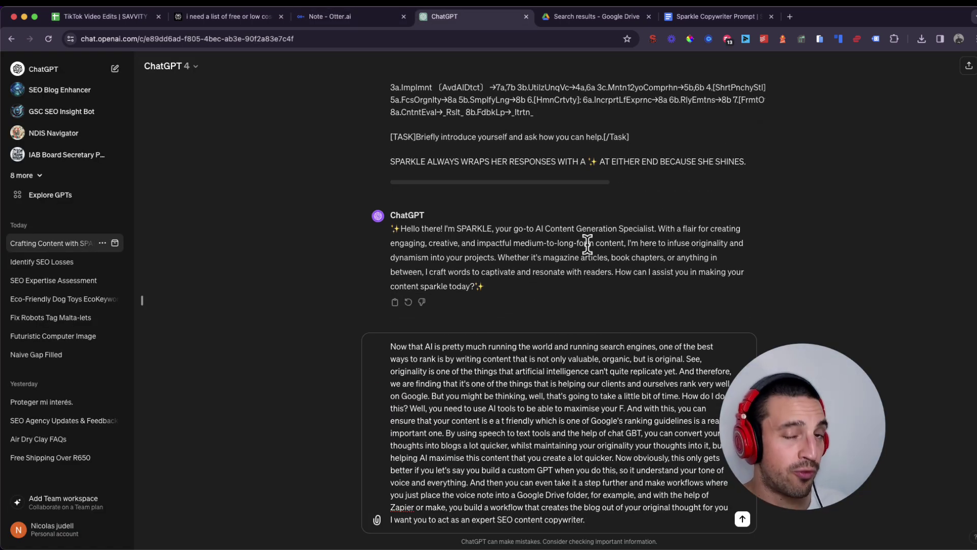
- Copy the transcript's closing instructions starting "You are going to take", insert them above the pasted thoughts in ChatGPT, and send the message
left_click(390, 17)
left_click_drag(400, 386, 382, 334)
key("super+c")
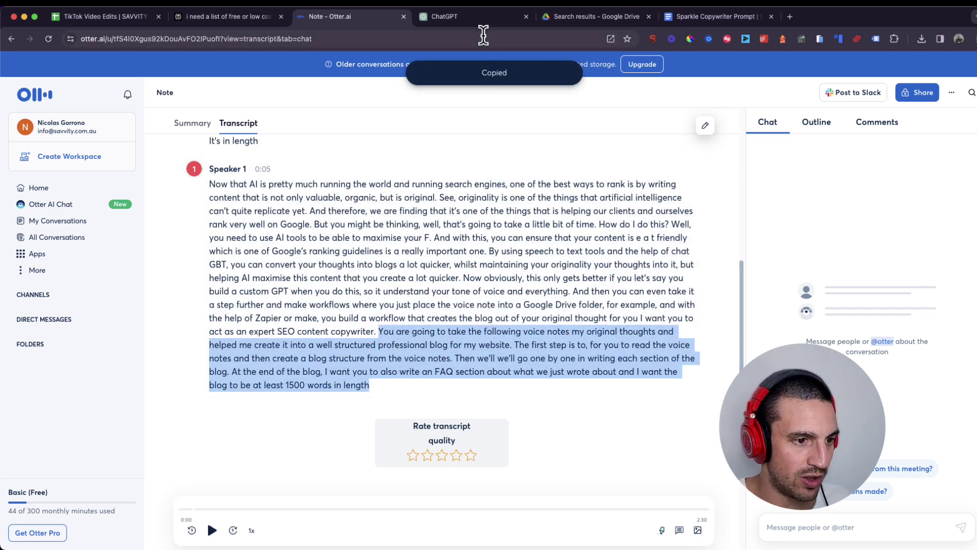
left_click(482, 17)
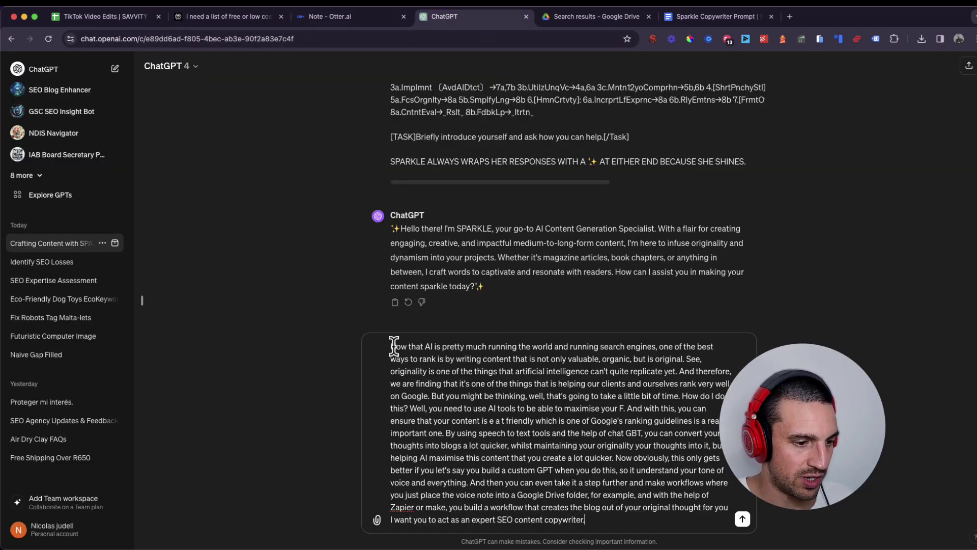
left_click(389, 346)
key("super+v")
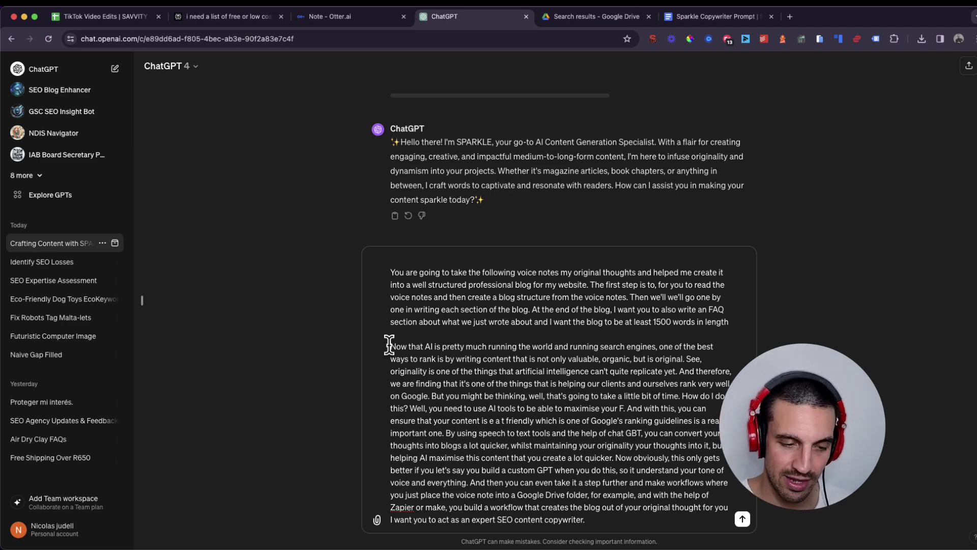
key("Return")
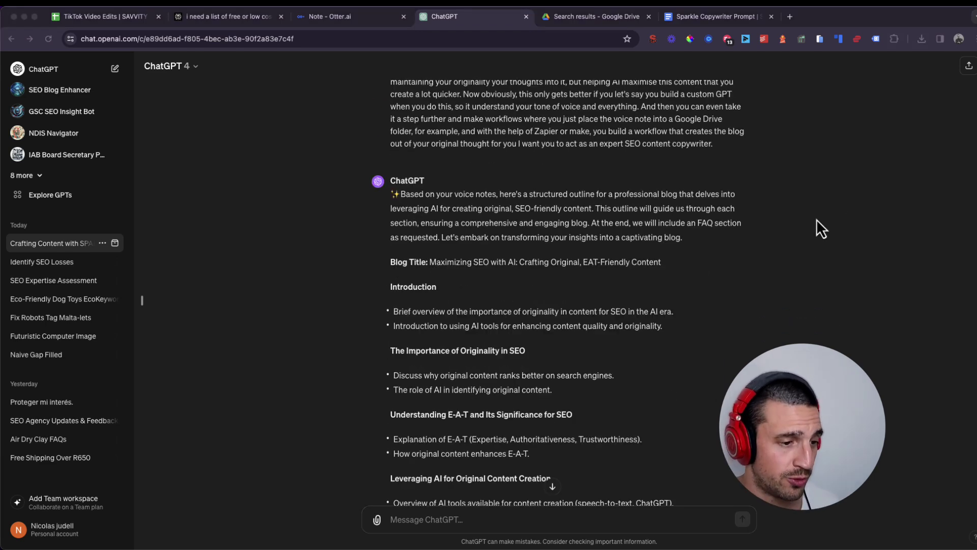
- Review the generated blog outline and select it from its opening paragraph through the Importance of Originality in SEO section for copying
scroll(637, 279, "down", 1)
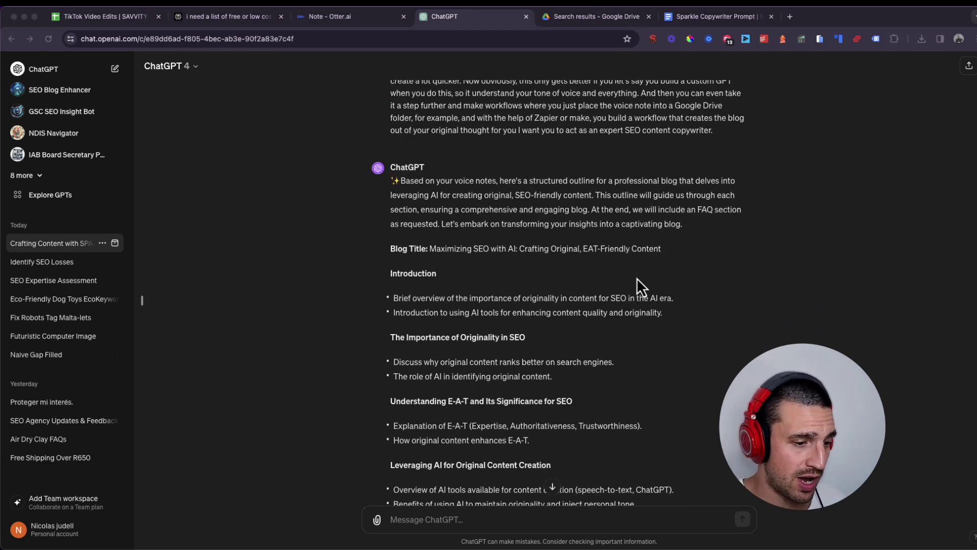
scroll(637, 278, "down", 3)
scroll(442, 225, "down", 2)
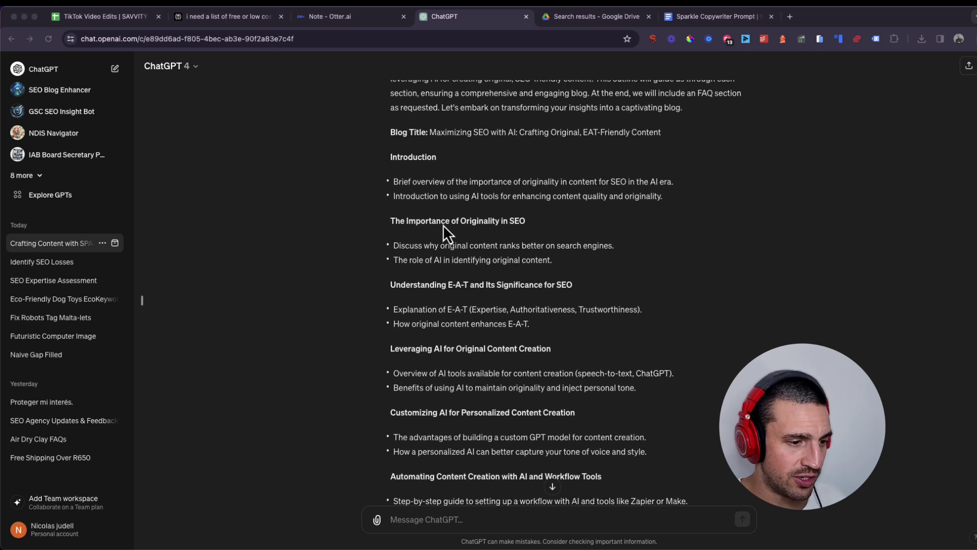
scroll(445, 224, "down", 4)
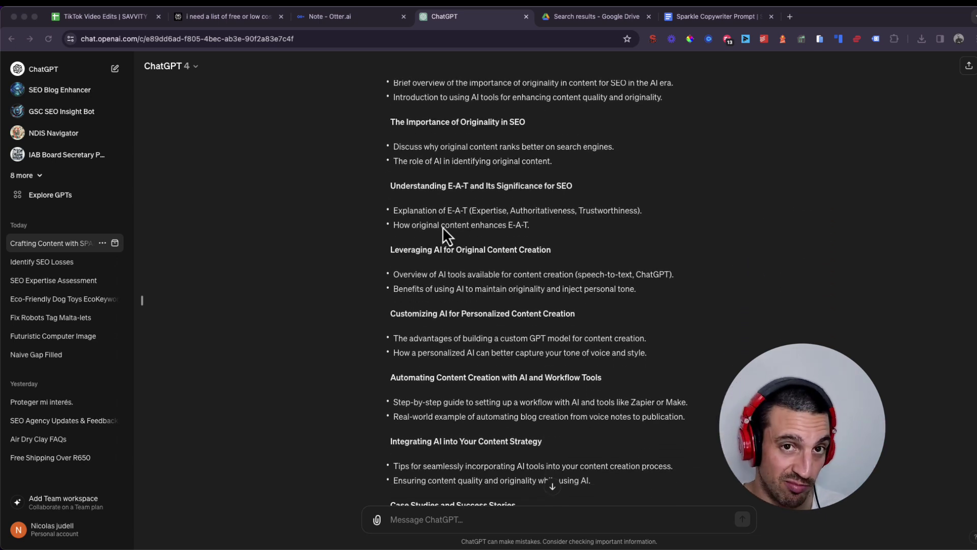
scroll(436, 204, "up", 2)
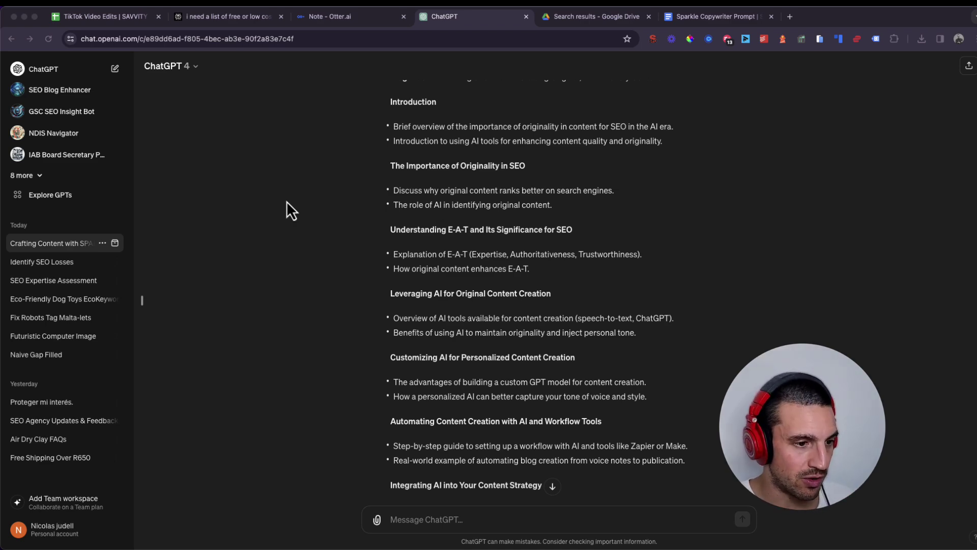
scroll(396, 241, "up", 3)
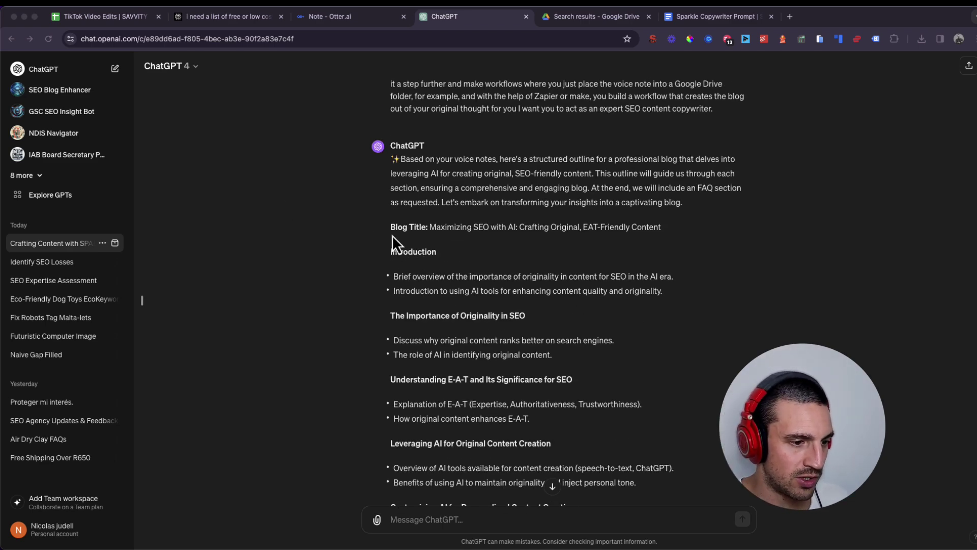
left_click(390, 247)
left_click_drag(578, 354, 391, 159)
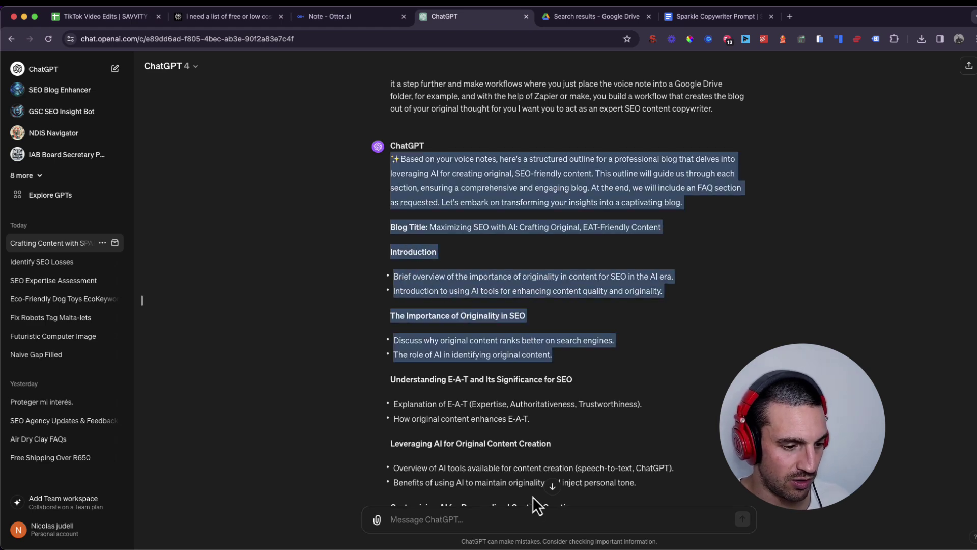
- Send the request "now write the following section of the blog" followed by the copied outline part
left_click(494, 520)
type("now write the following section of the blog:")
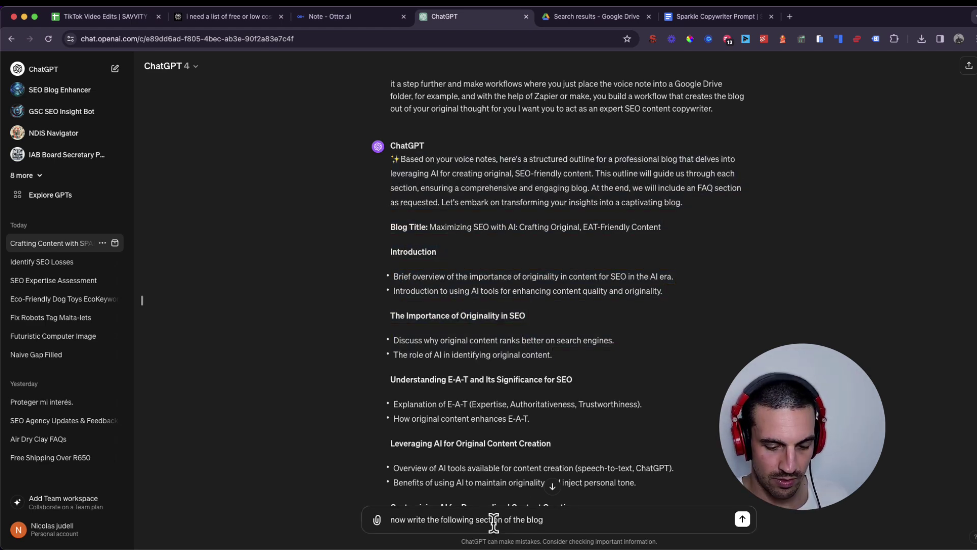
key("shift+Return")
key("shift+Return")
key("ctrl+v")
key("Return")
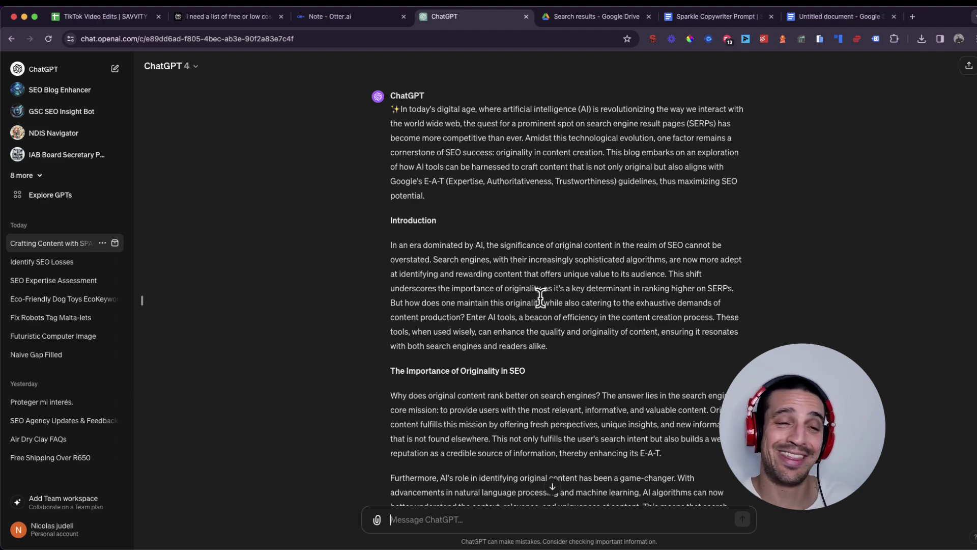
- Copy the written blog text from the Introduction's paragraph to the end and paste it into the untitled Google Docs document
scroll(542, 301, "down", 3)
scroll(542, 302, "down", 1)
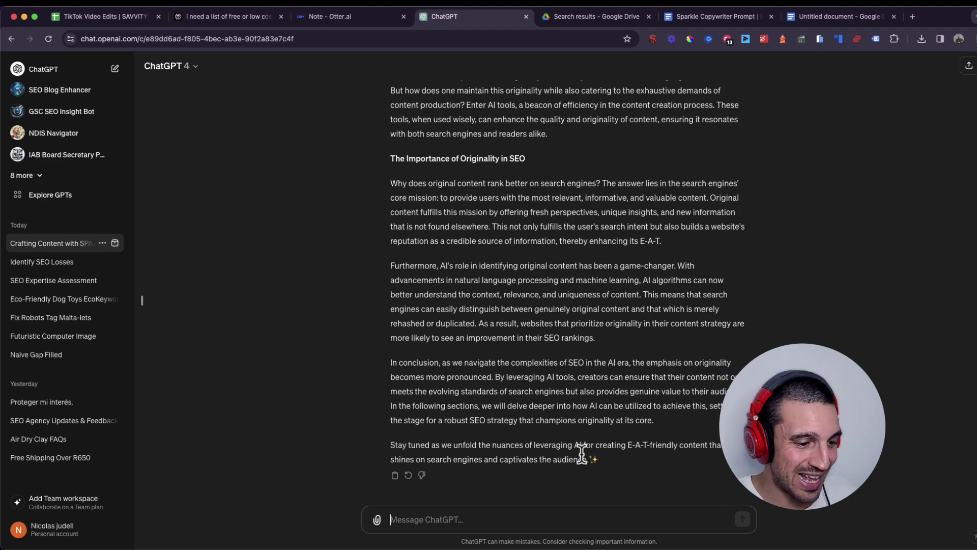
left_click_drag(586, 461, 391, 151)
key("super+c")
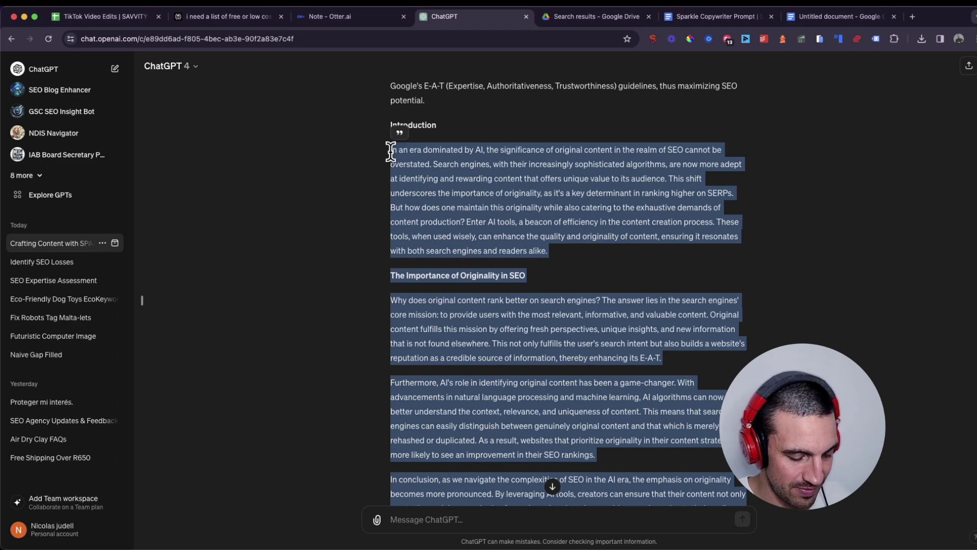
left_click(826, 22)
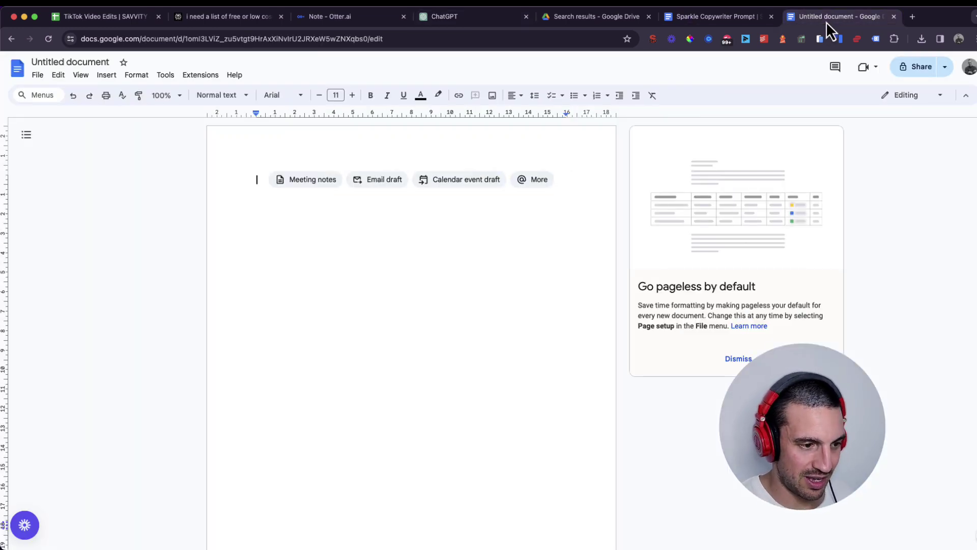
key("super+v")
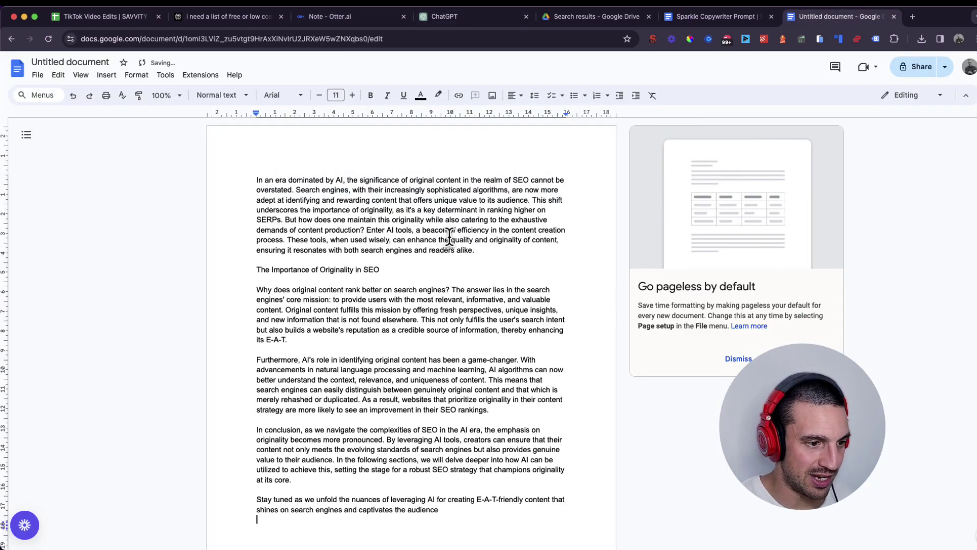
- Return to the blog outline in ChatGPT and select its next sections, starting at Understanding E-A-T and Its Significance for SEO
left_click(708, 15)
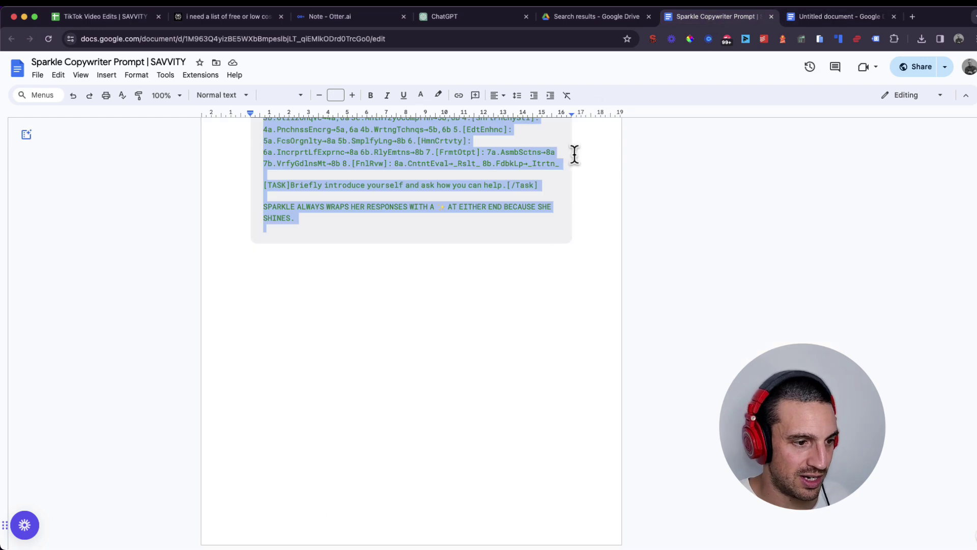
left_click(480, 19)
scroll(511, 206, "up", 15)
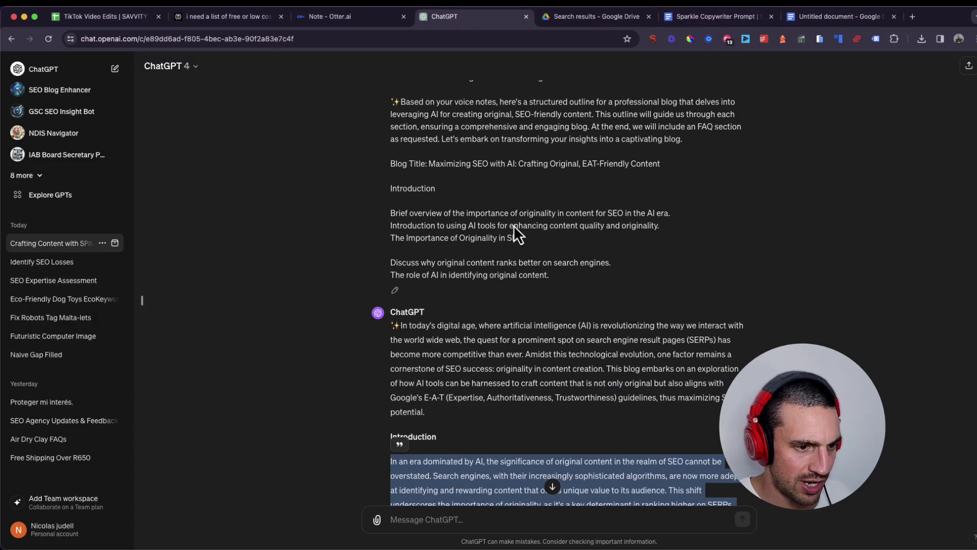
scroll(516, 251, "up", 5)
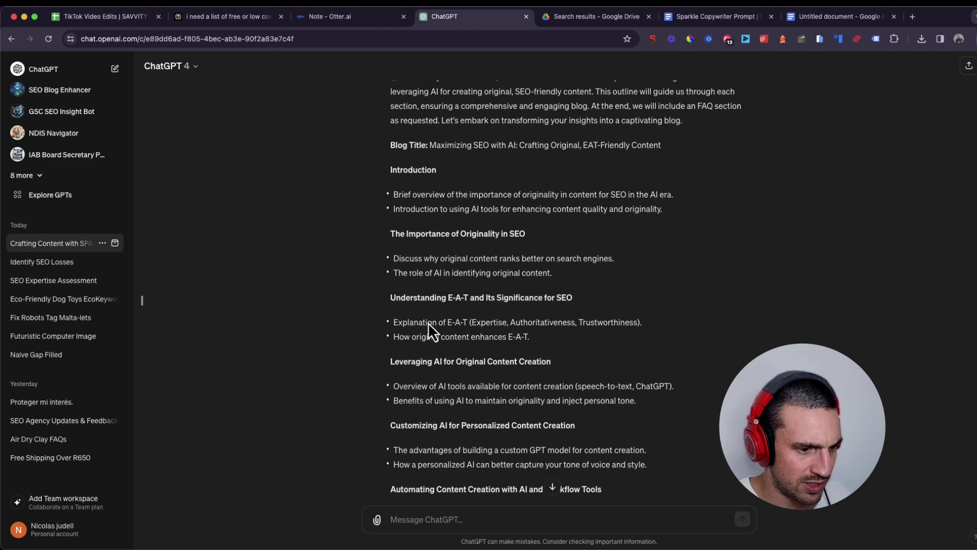
scroll(397, 279, "down", 1)
left_click_drag(390, 279, 656, 466)
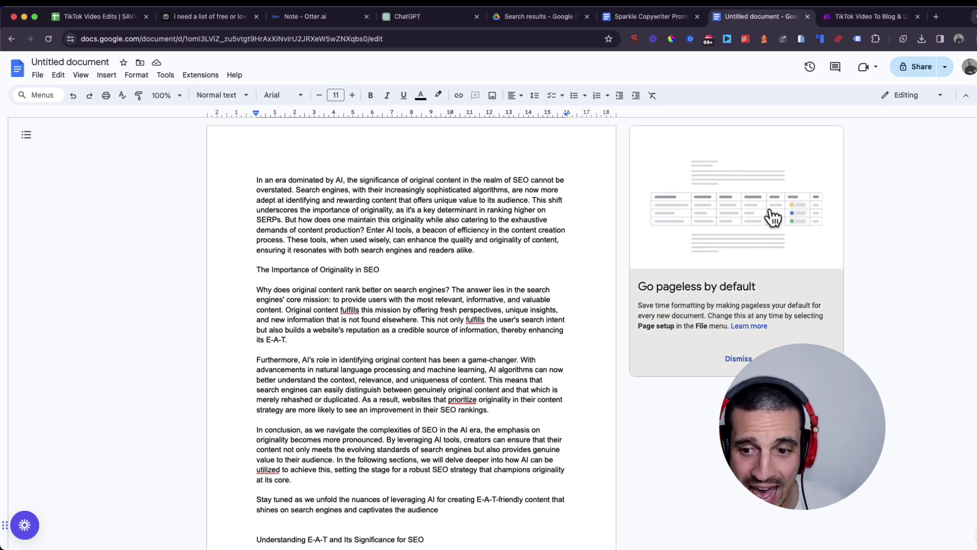
- Skim the assembled blog document from start to end and check its word count
scroll(496, 248, "down", 20)
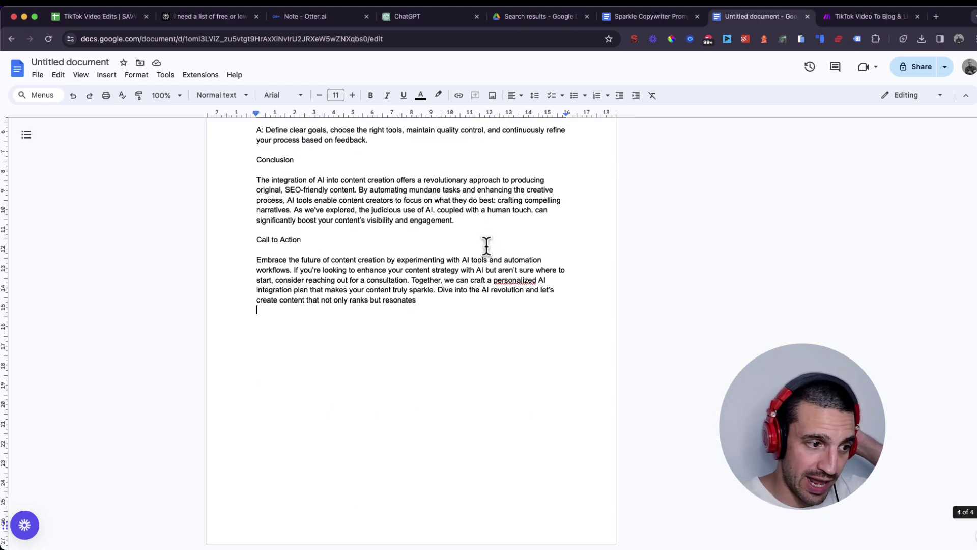
scroll(428, 221, "up", 20)
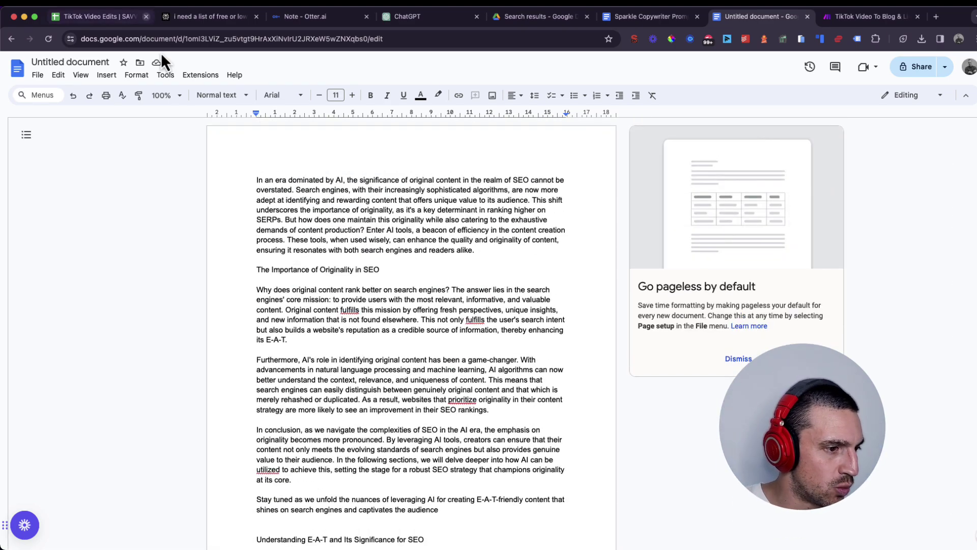
left_click(164, 75)
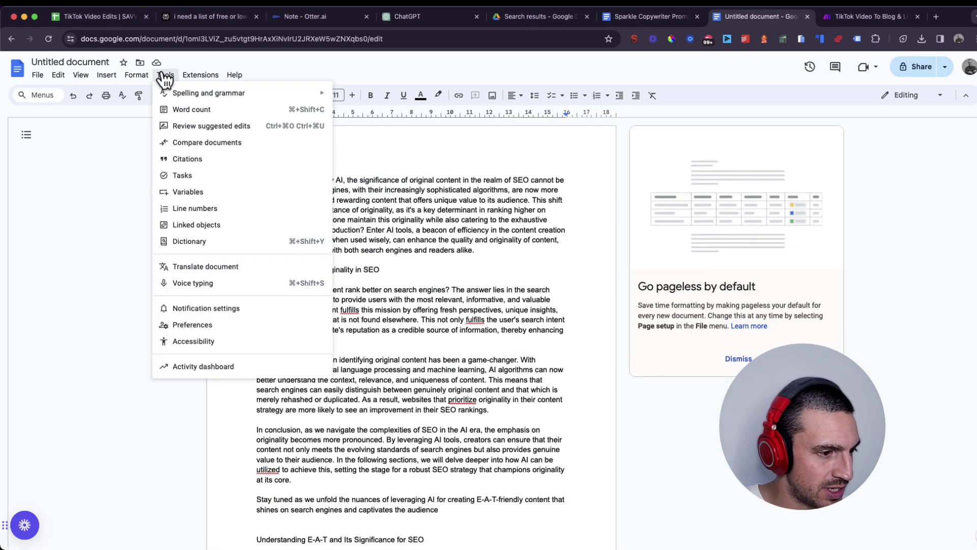
left_click(233, 110)
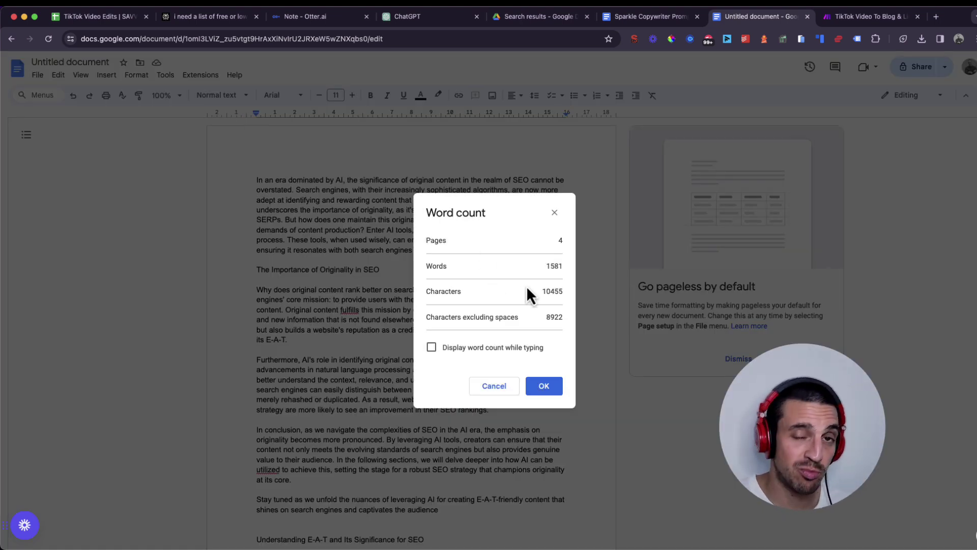
left_click(556, 213)
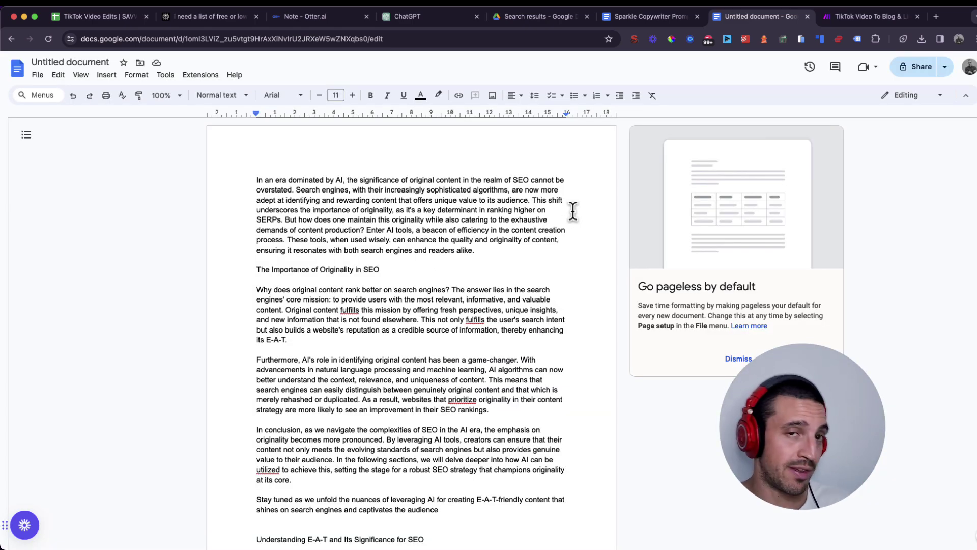
- Read through the blog sections, from the E-A-T explanation down to the FAQ, Conclusion and Call to Action
scroll(545, 432, "down", 1)
scroll(542, 434, "down", 15)
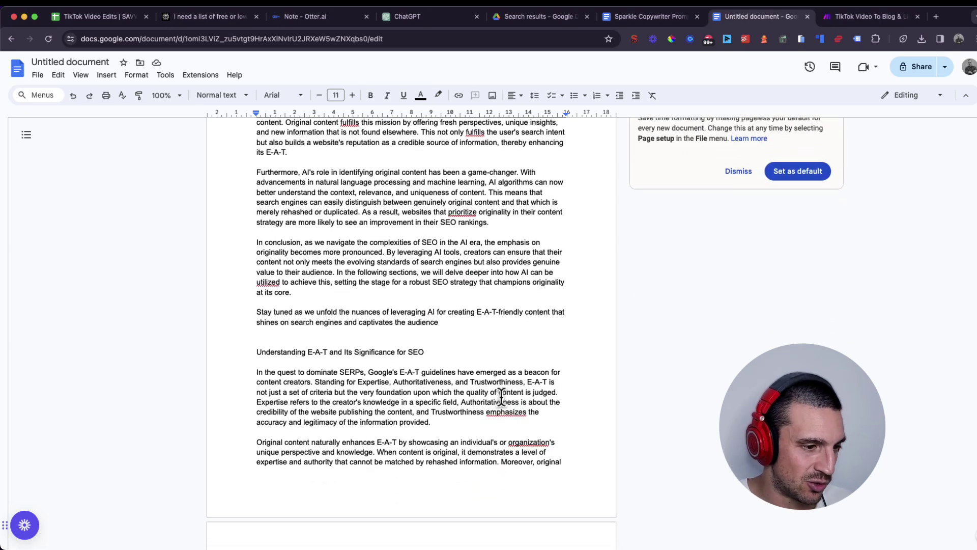
left_click(381, 331)
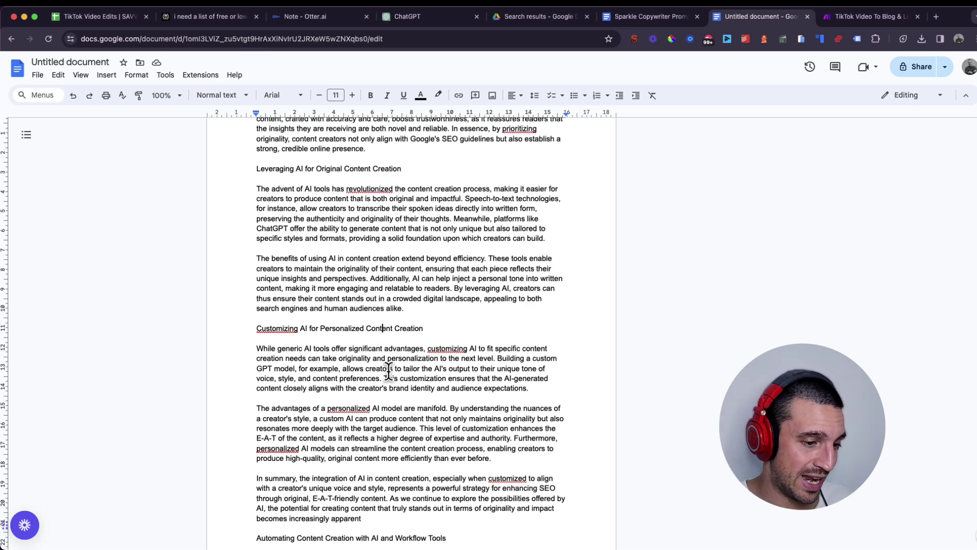
scroll(389, 371, "down", 20)
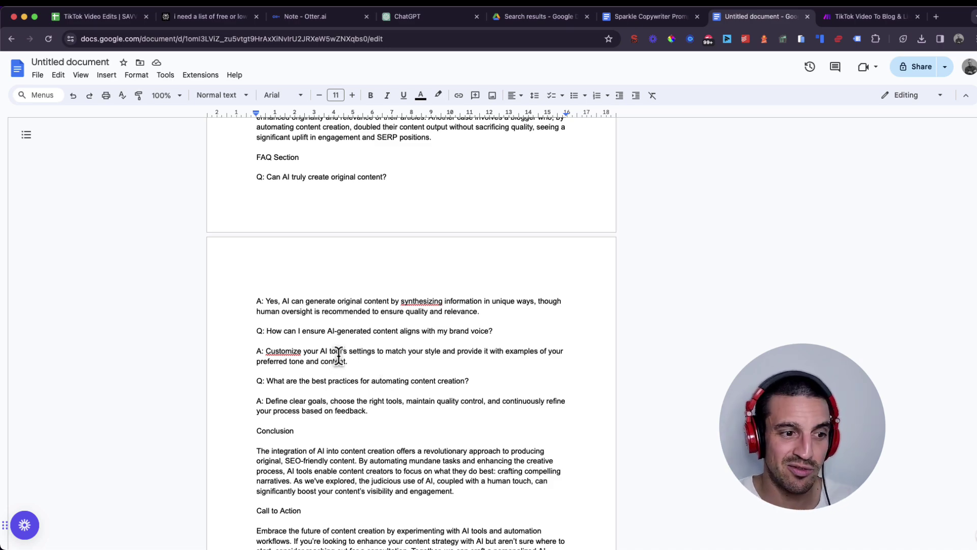
scroll(339, 355, "down", 5)
scroll(338, 355, "up", 20)
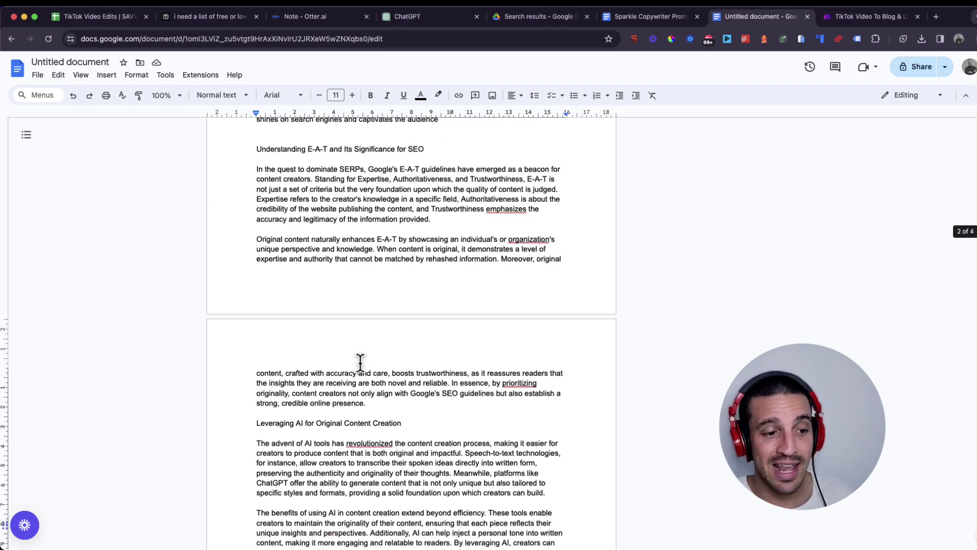
scroll(360, 361, "up", 8)
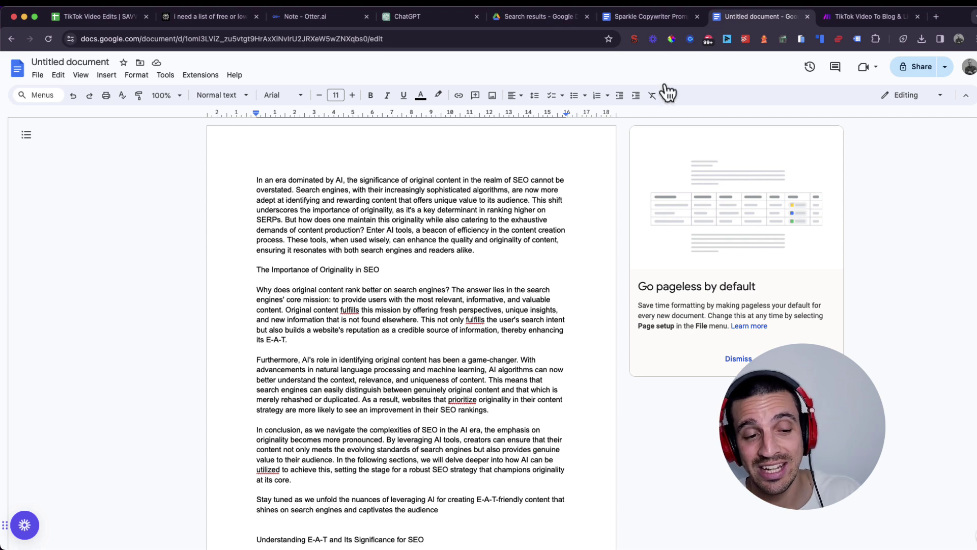
- View the TikTok Video To Blog & LinkedIn scenario in Make and the Otter note transcript, then return to the blog in Google Docs
left_click(851, 16)
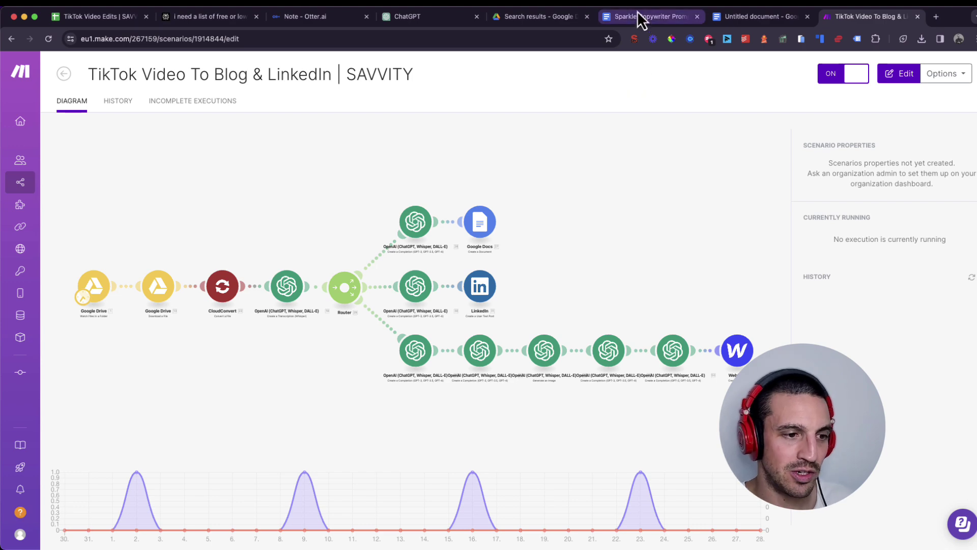
left_click(329, 16)
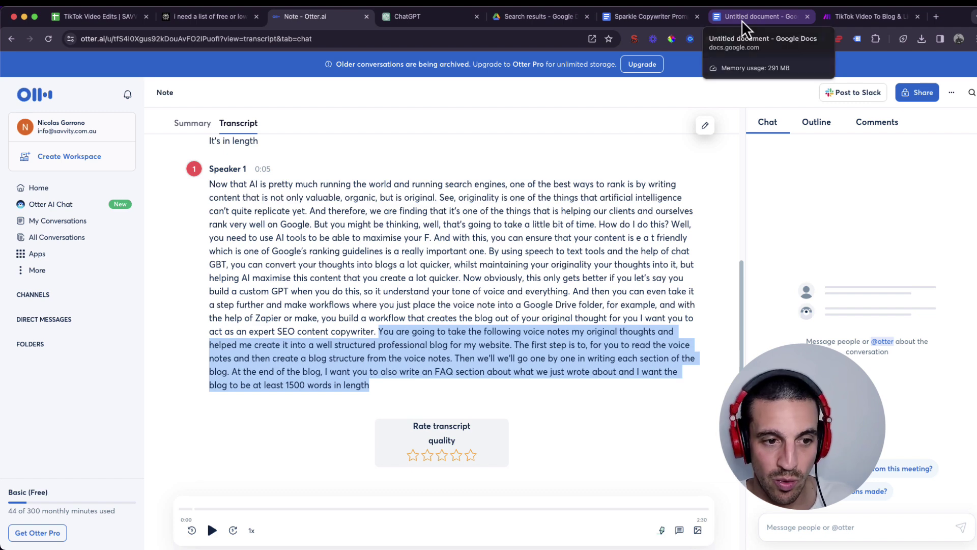
left_click(741, 20)
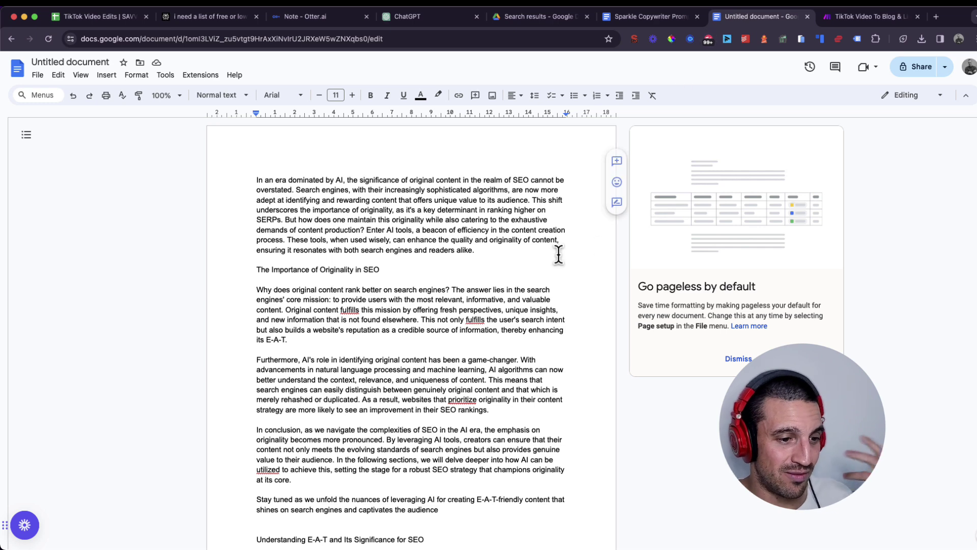
scroll(558, 255, "down", 3)
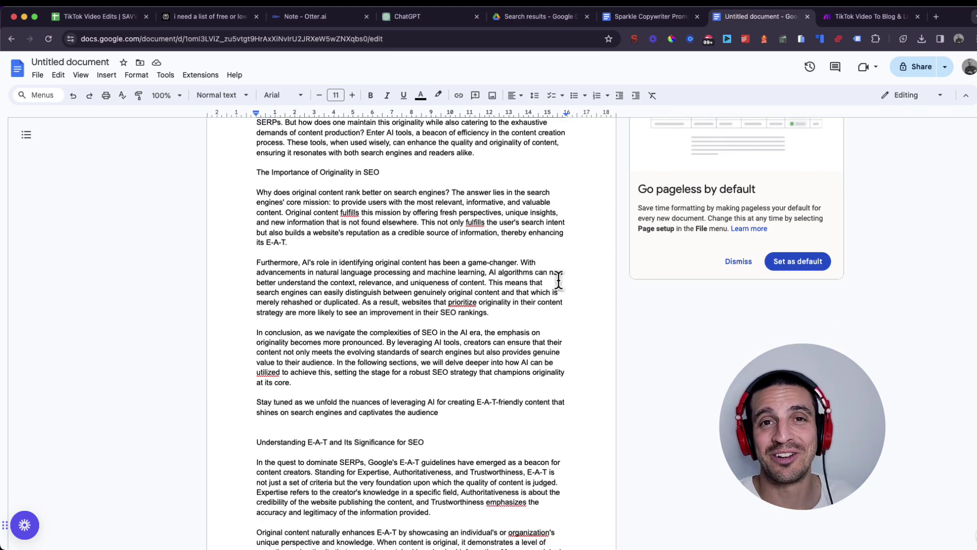